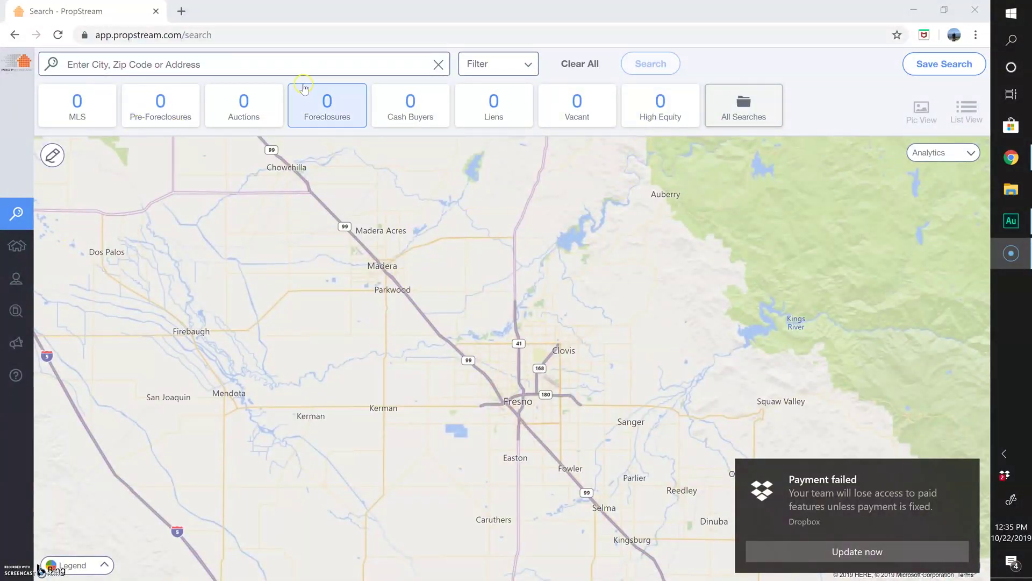
Search for the location Fresno, CA, loading 312166 properties with lead counts and statistics
click(288, 64)
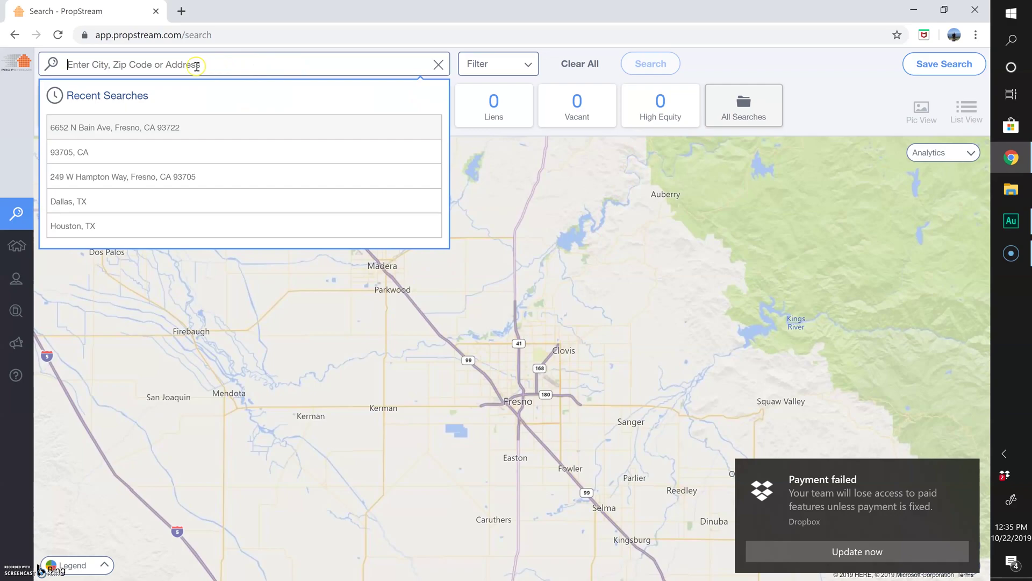
text(fresno, ca)
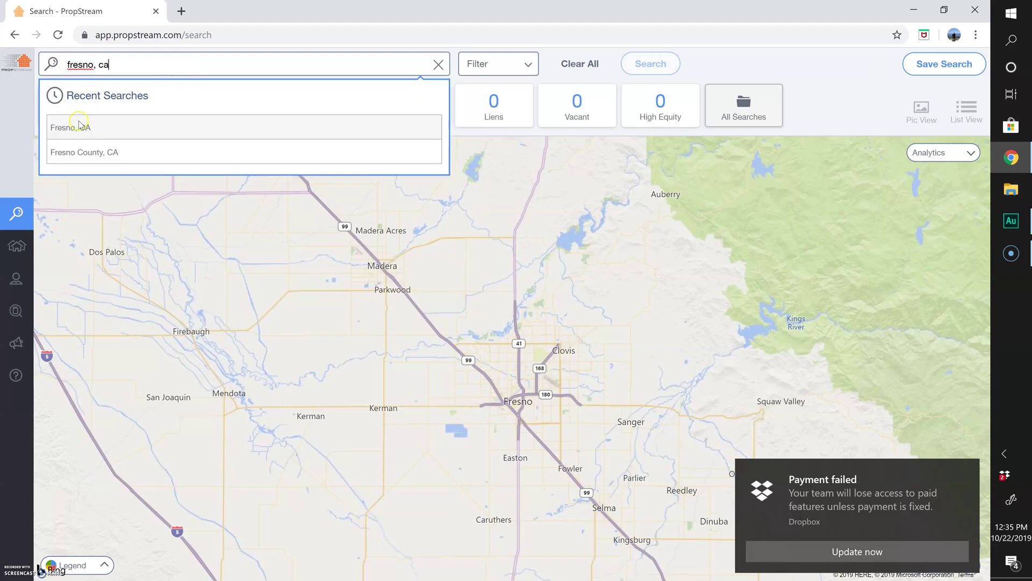
click(77, 131)
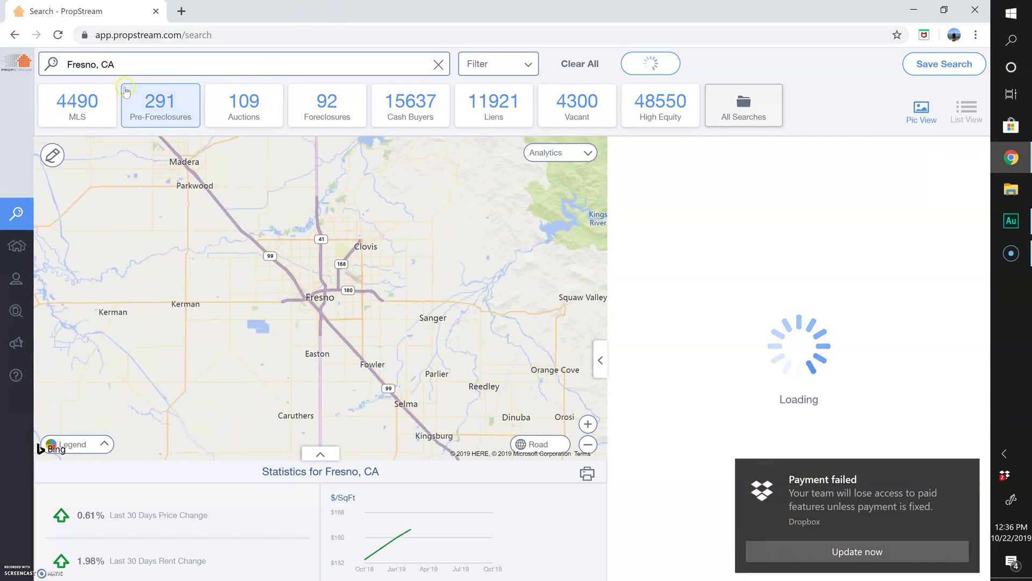
Filter the search to Single Family property type and set MLS On Market to No
click(492, 66)
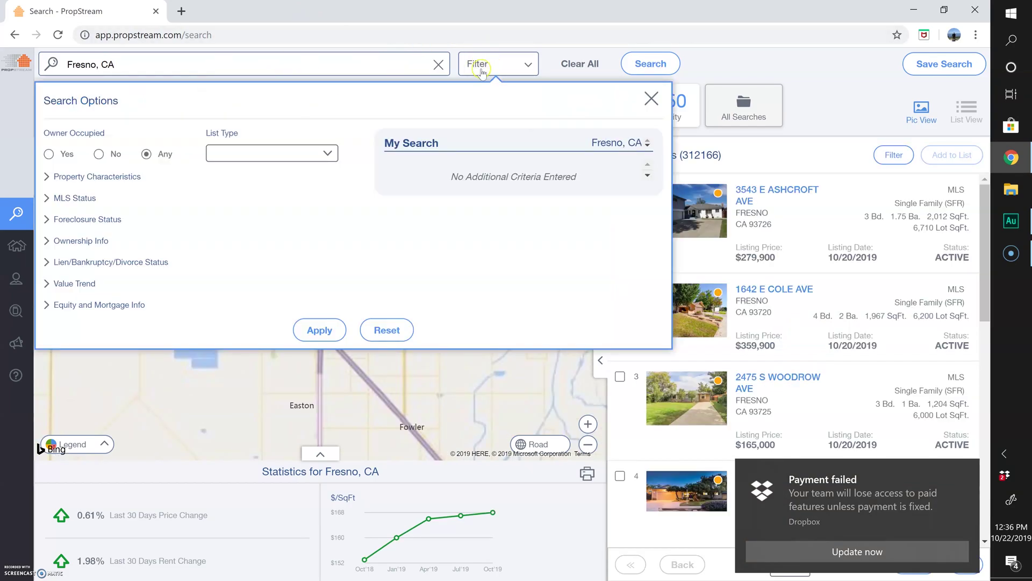
click(232, 155)
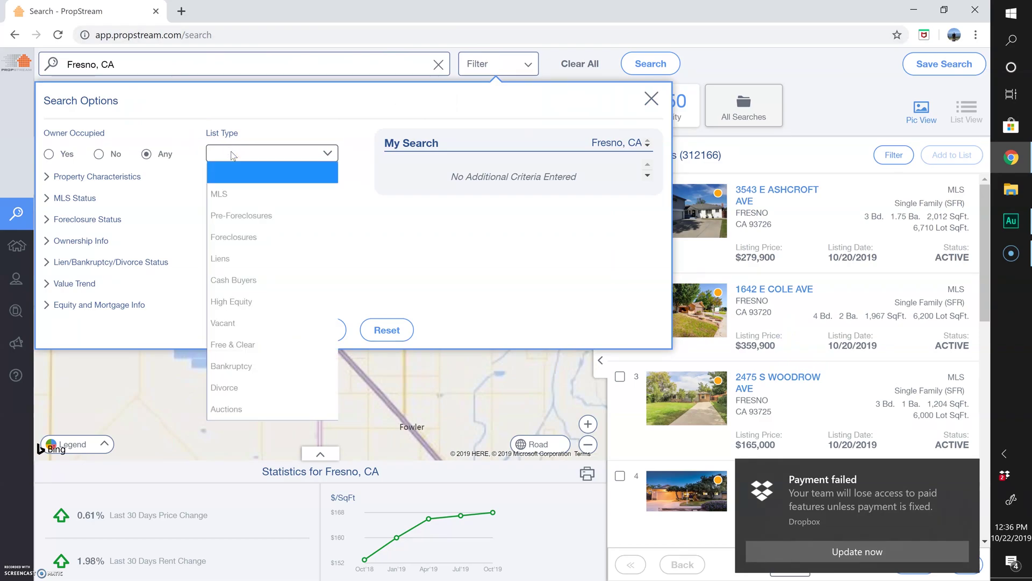
click(232, 155)
click(86, 177)
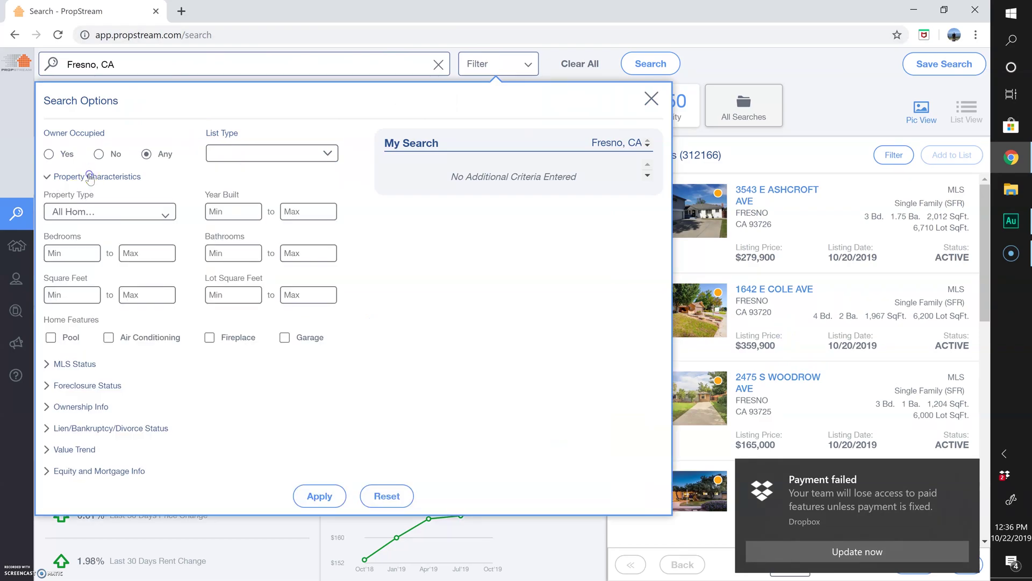
click(122, 218)
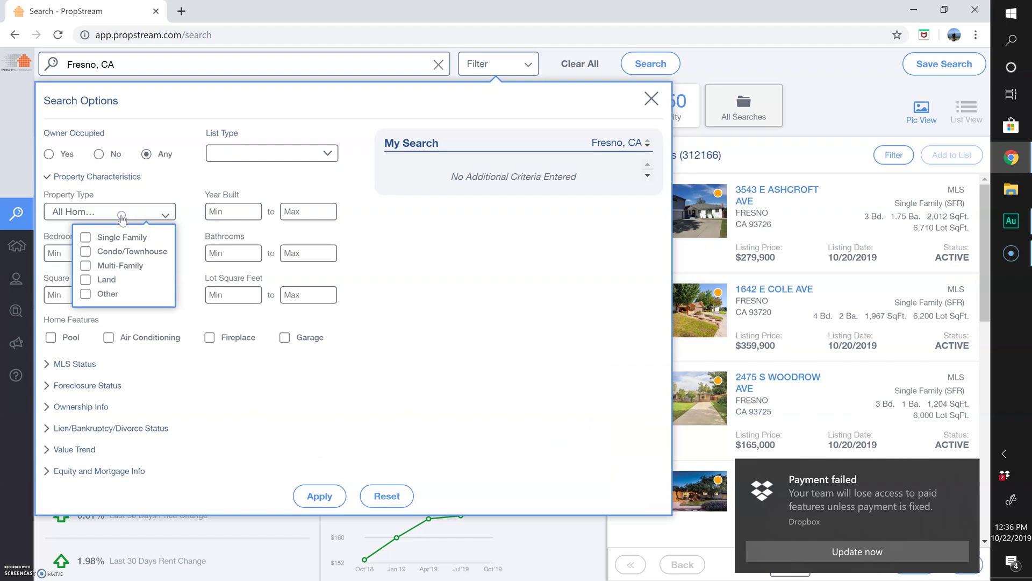
click(85, 238)
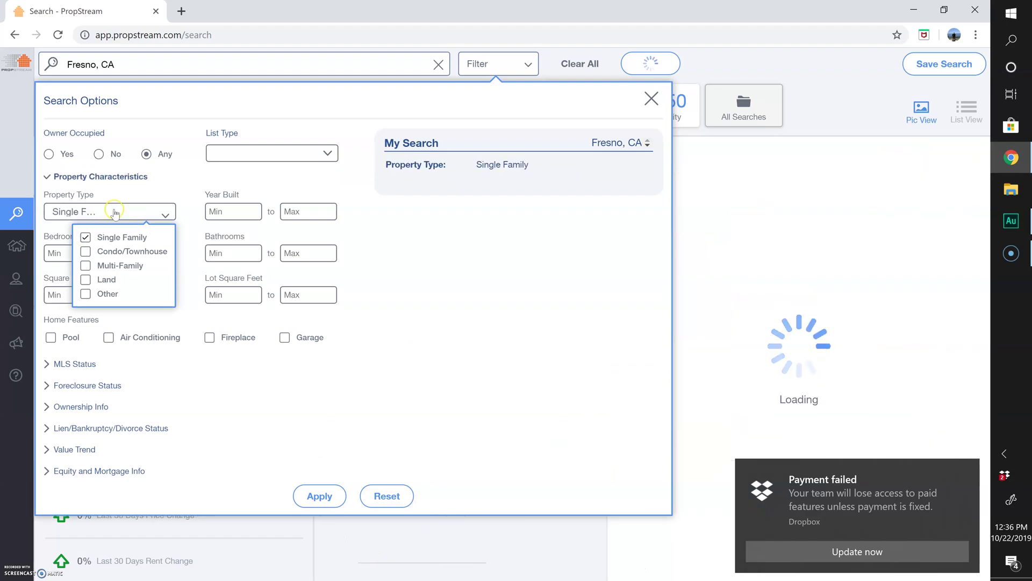
click(71, 295)
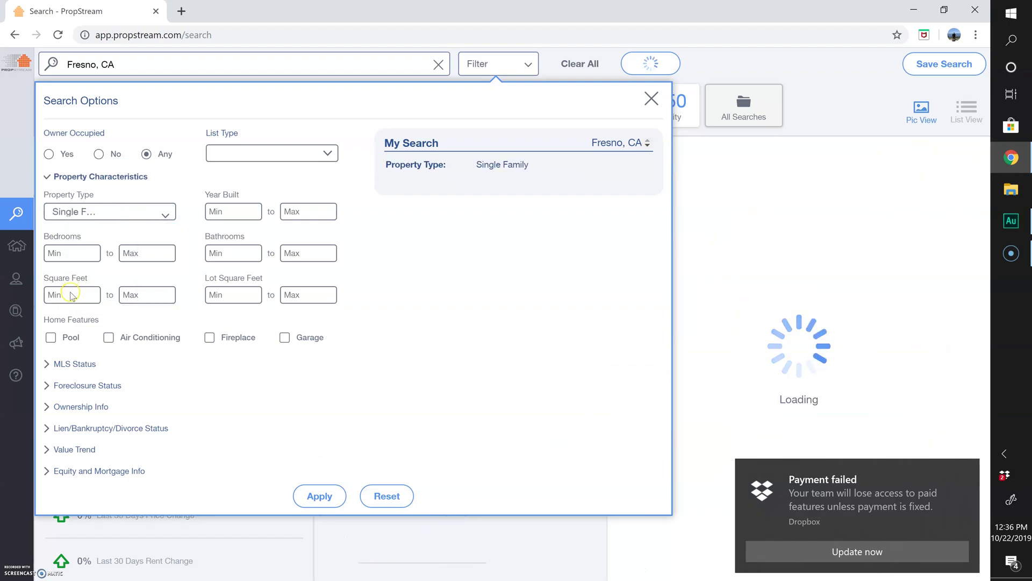
click(76, 365)
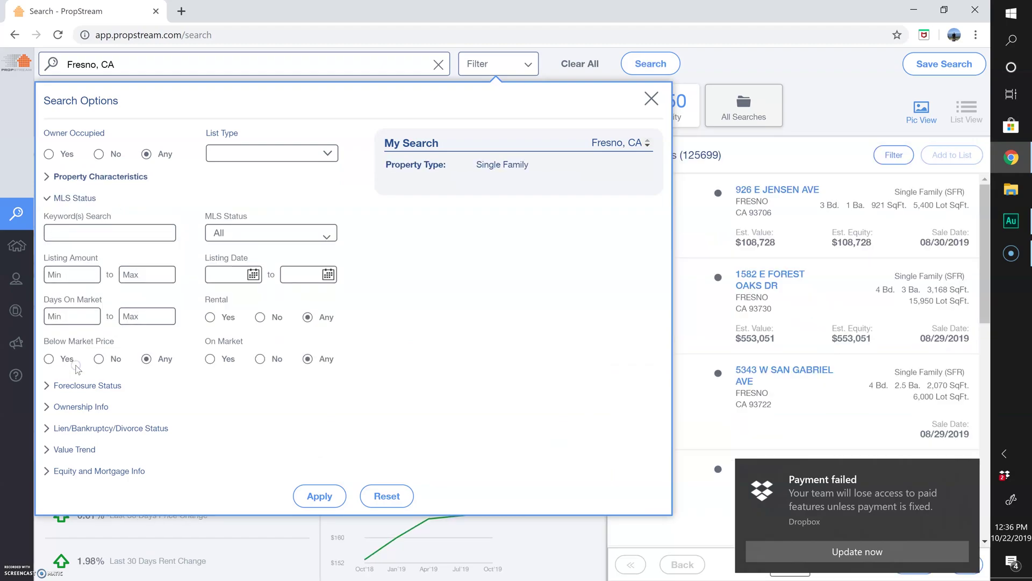
click(260, 359)
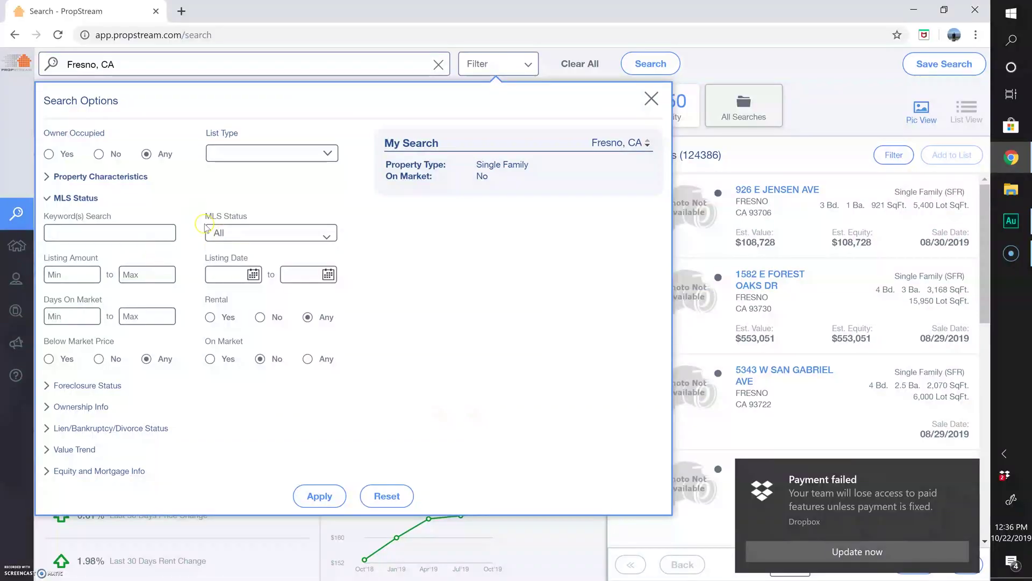
Set the MLS Status filter to Fail
click(237, 234)
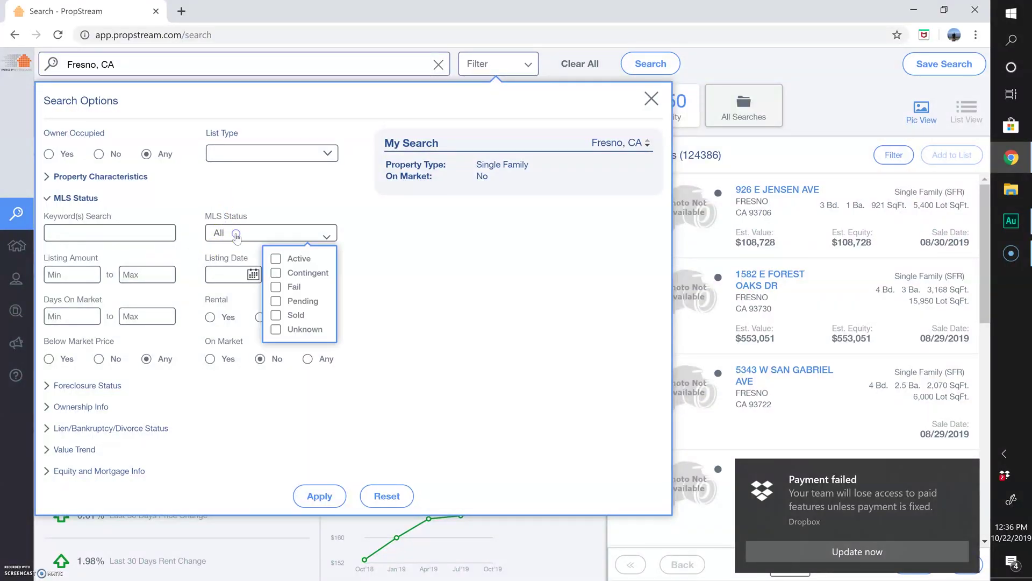
click(276, 287)
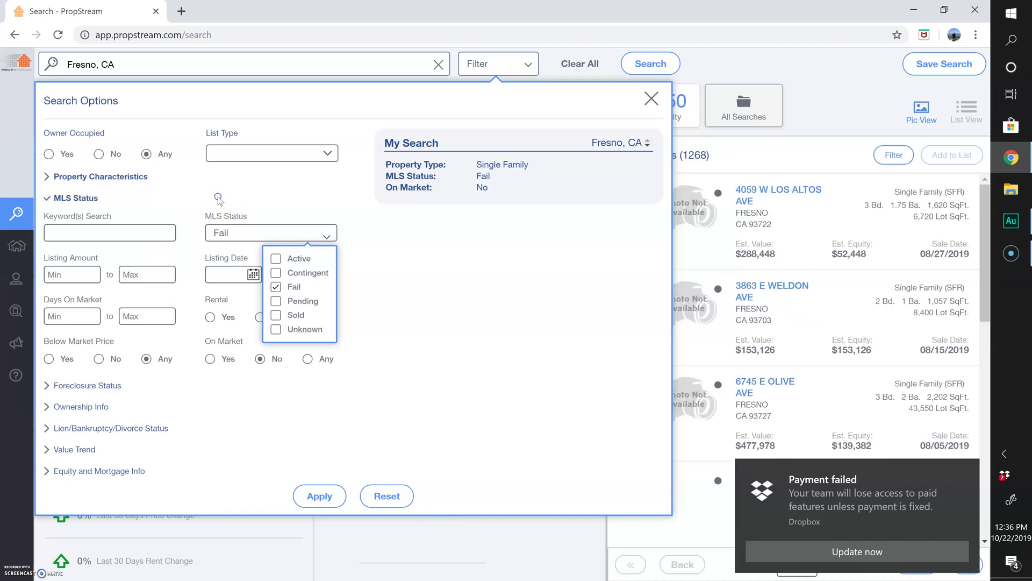
click(219, 199)
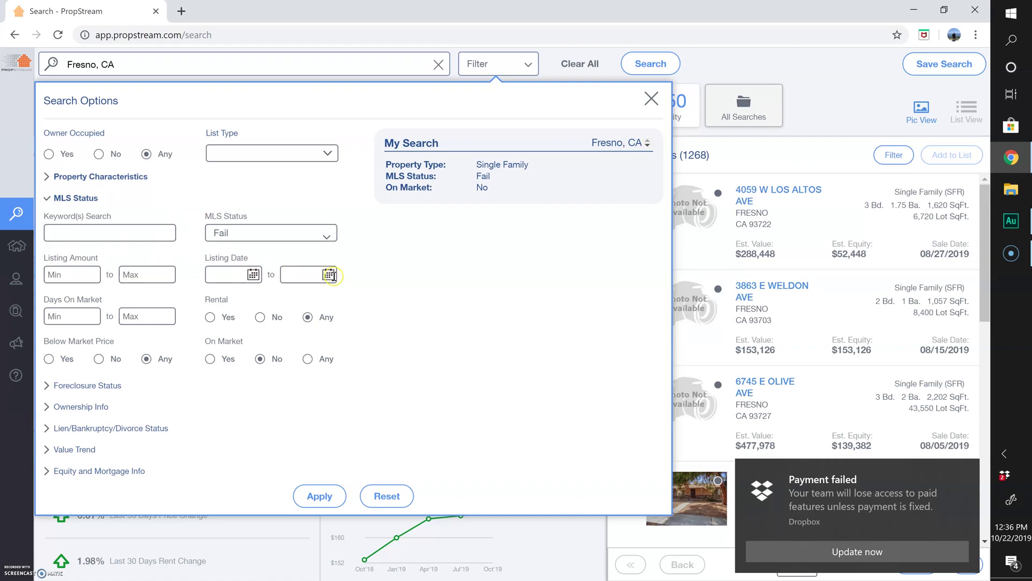
Set the Listing Date range from 10/01/18 to 10/01/19
click(329, 274)
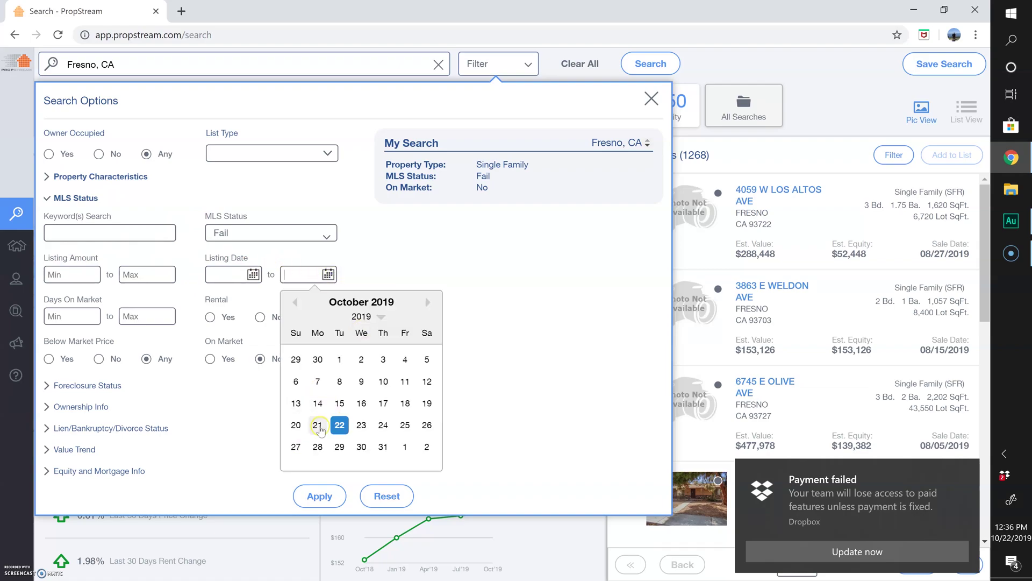
click(340, 359)
click(254, 274)
click(285, 316)
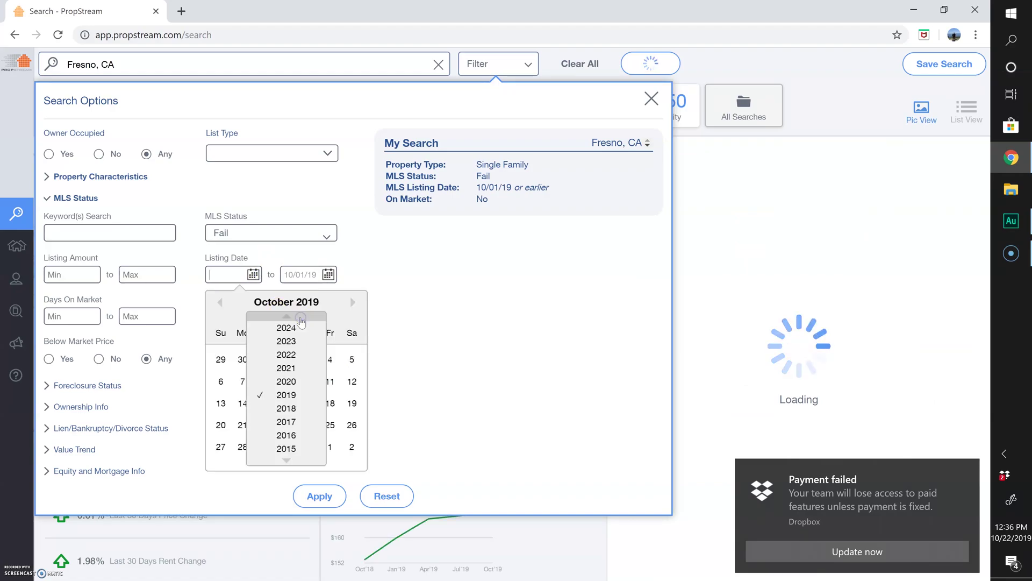
click(287, 410)
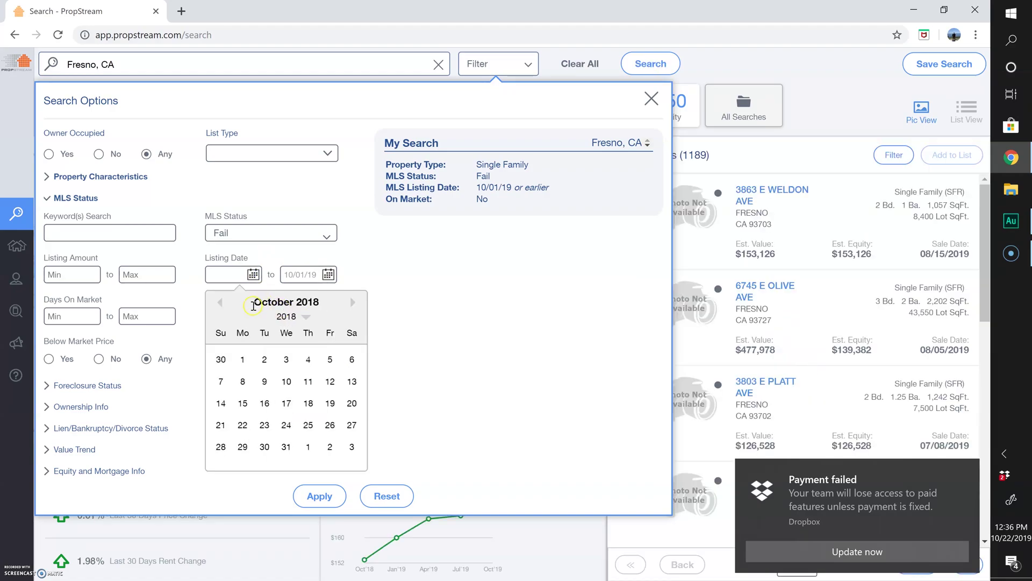
click(243, 360)
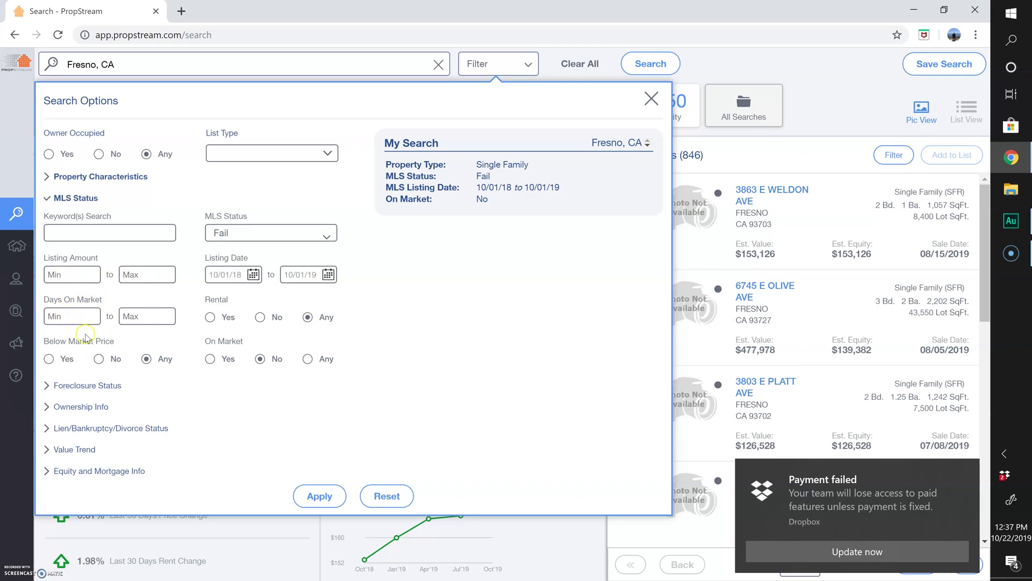
Set the Years of Ownership minimum to 2 under Ownership Info
click(81, 407)
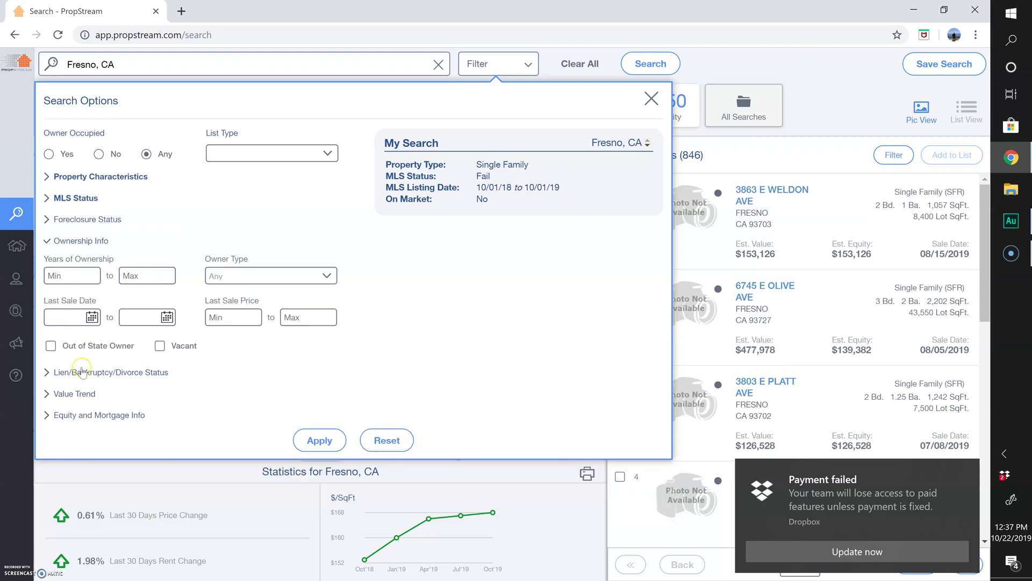
click(74, 277)
text(2)
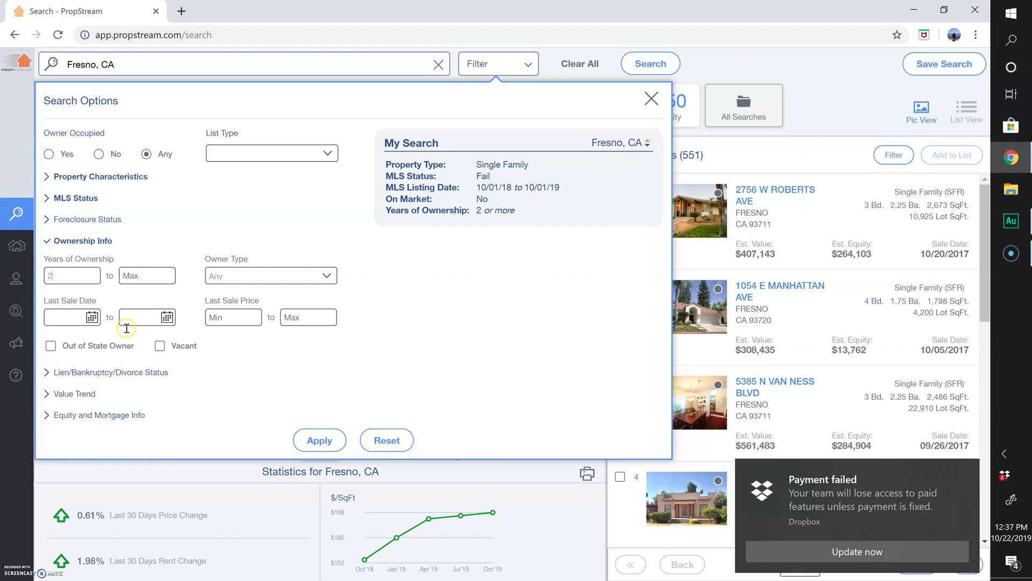
Expand the Lien, Value Trend and Equity and Mortgage Info filter sections
click(98, 374)
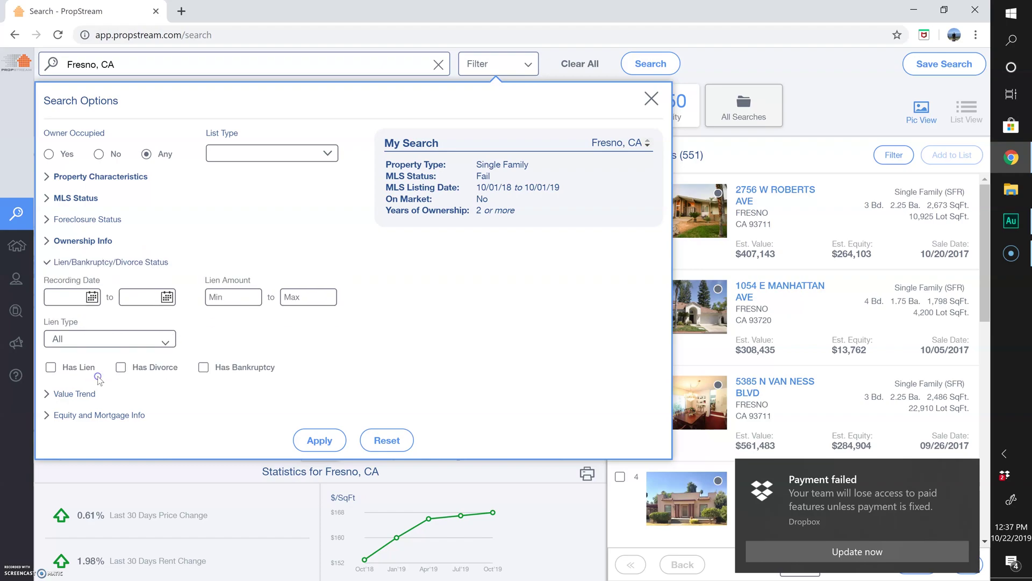
click(74, 394)
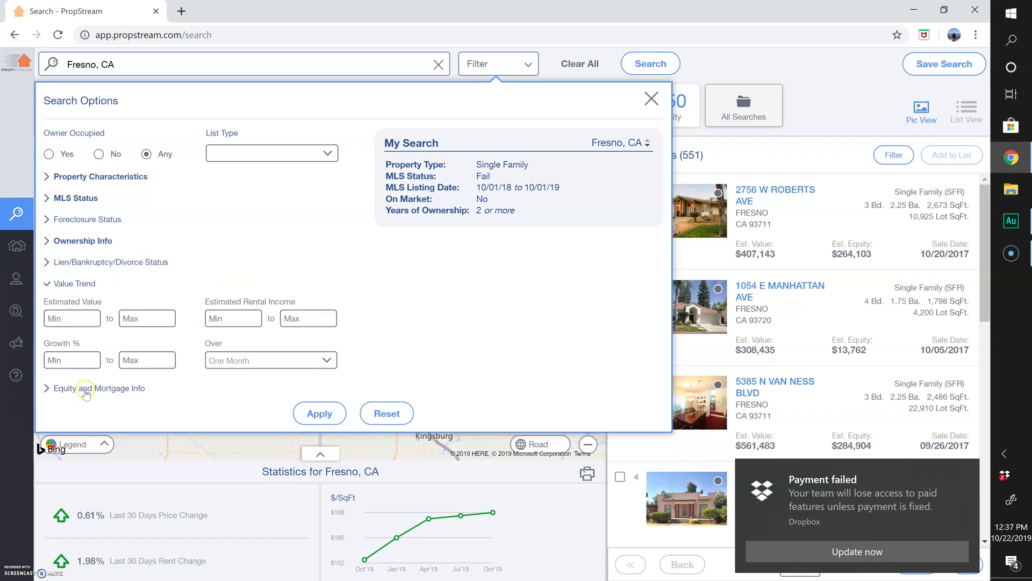
click(85, 392)
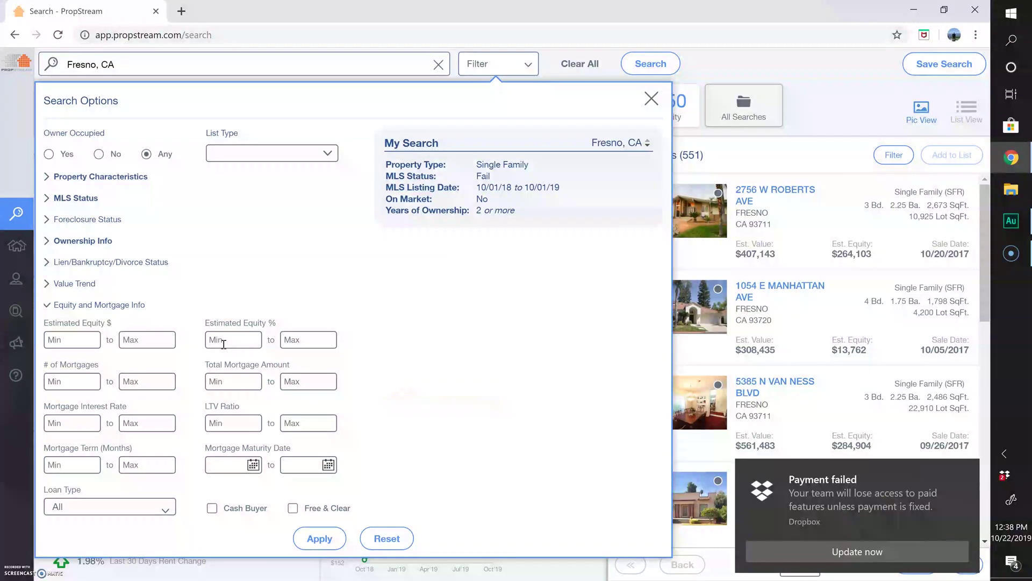
Set minimum estimated equity to 30% and apply the filters, showing 405 results
click(223, 340)
text(30)
click(297, 245)
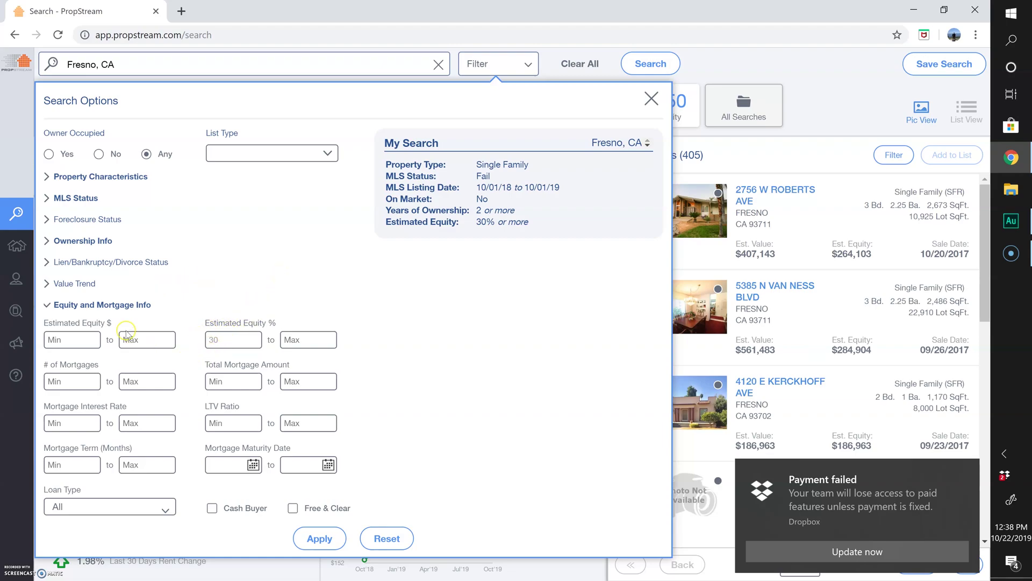
click(317, 543)
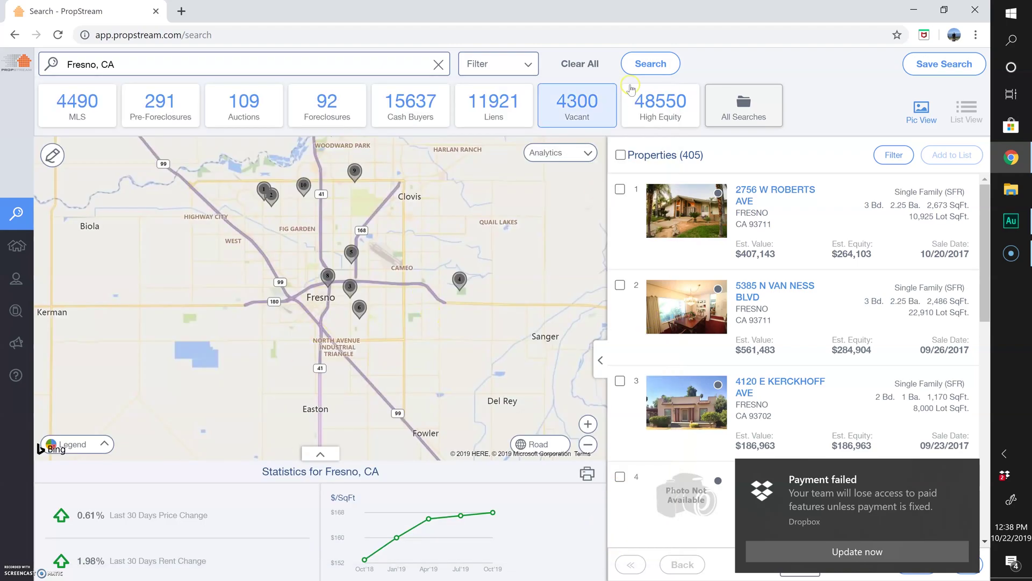
Recheck the MLS Status, Ownership and Equity filters, then apply them again
click(502, 64)
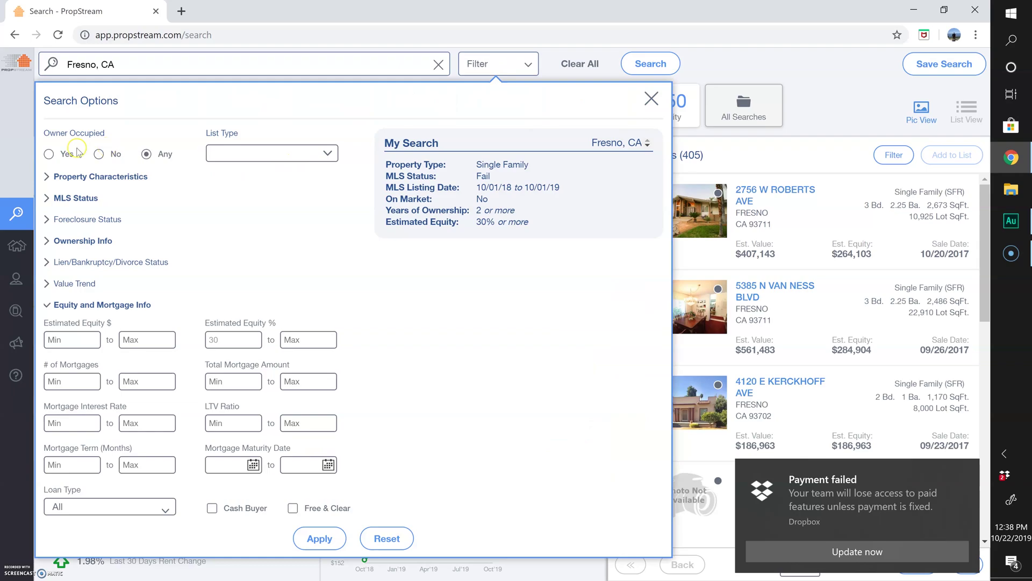
click(100, 177)
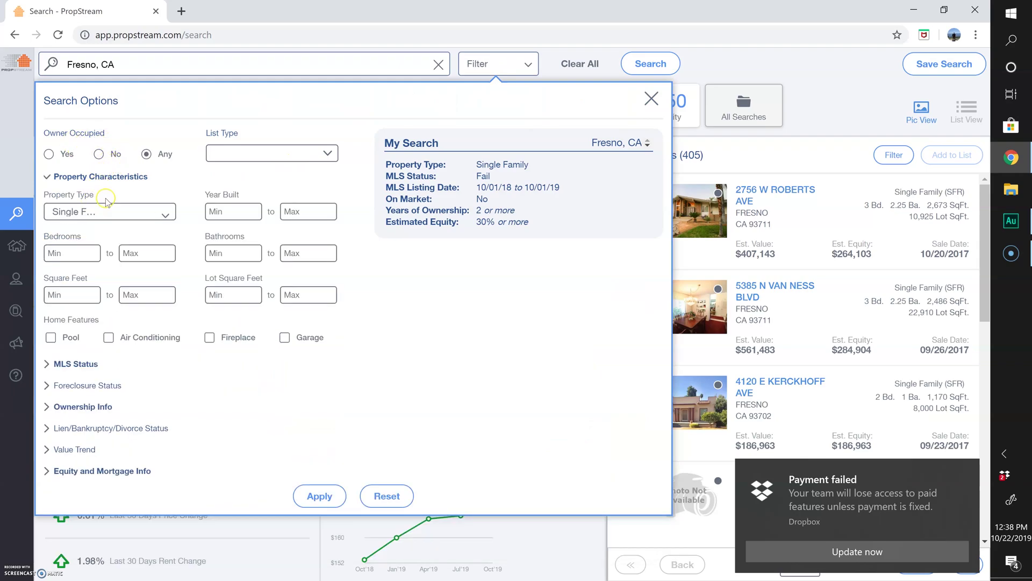
click(89, 176)
click(81, 199)
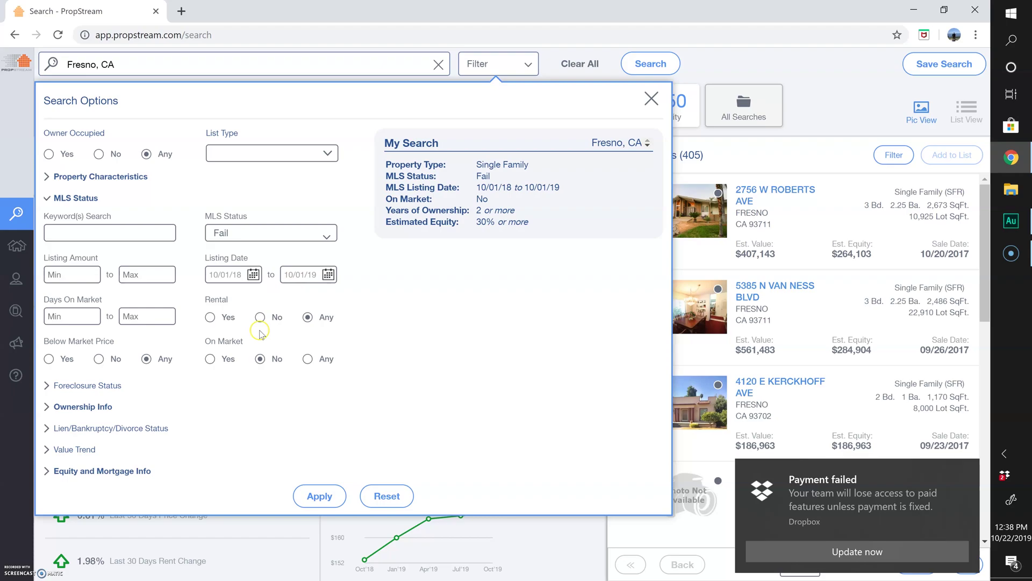
click(80, 407)
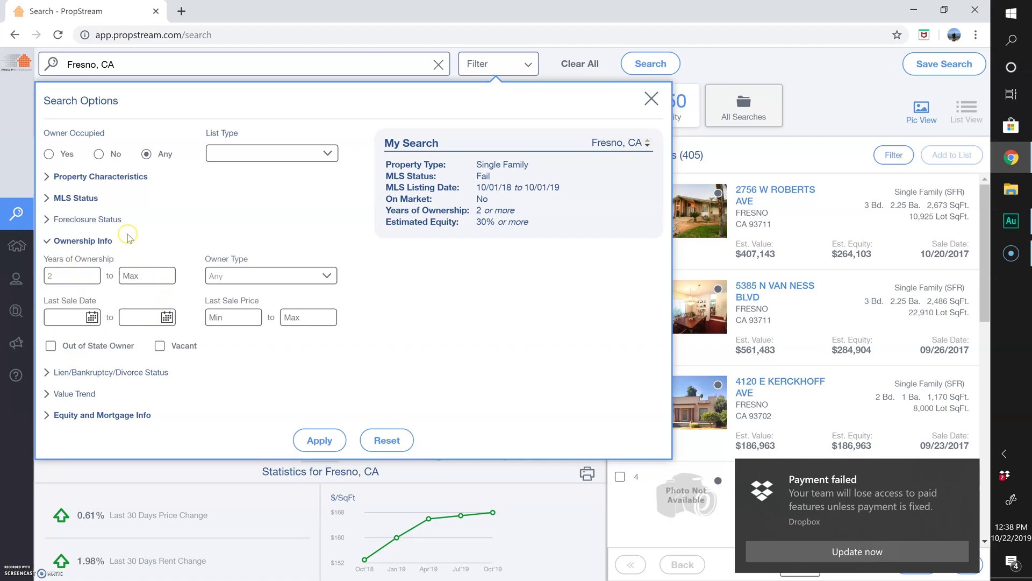
click(90, 415)
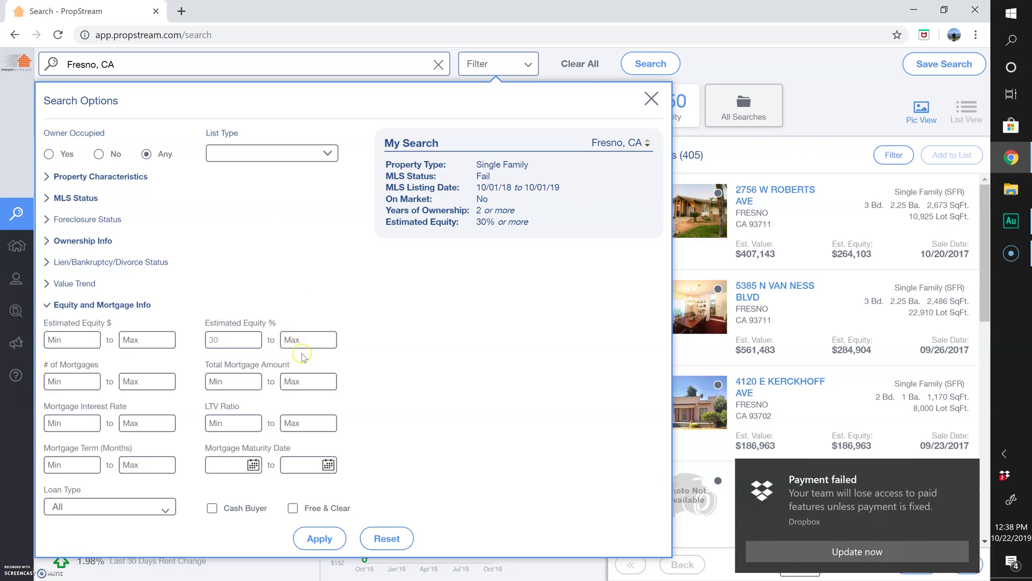
click(319, 538)
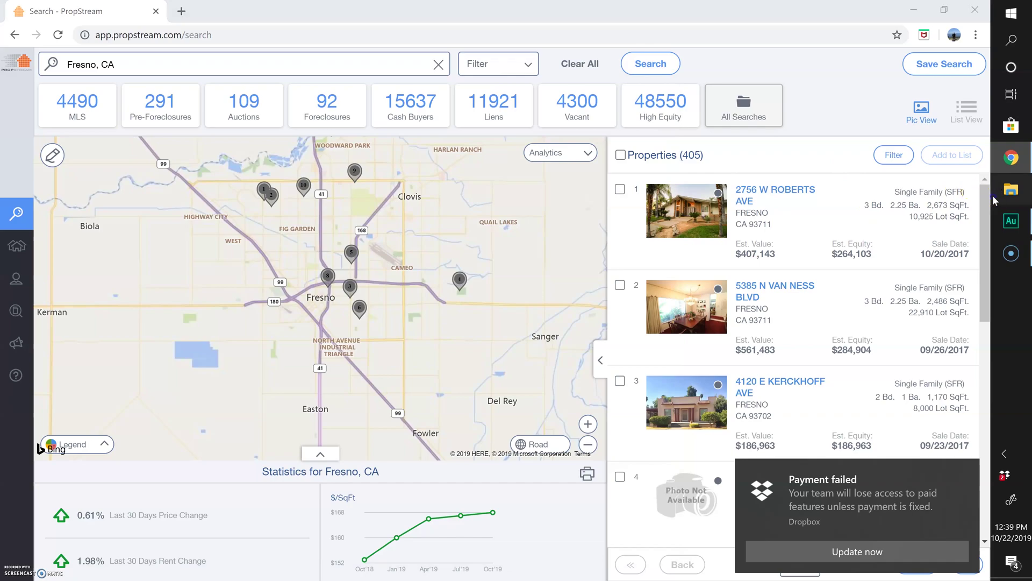
Dismiss the payment-failed notification over the results list
scroll(986, 236, down, 1)
scroll(987, 257, up, 1)
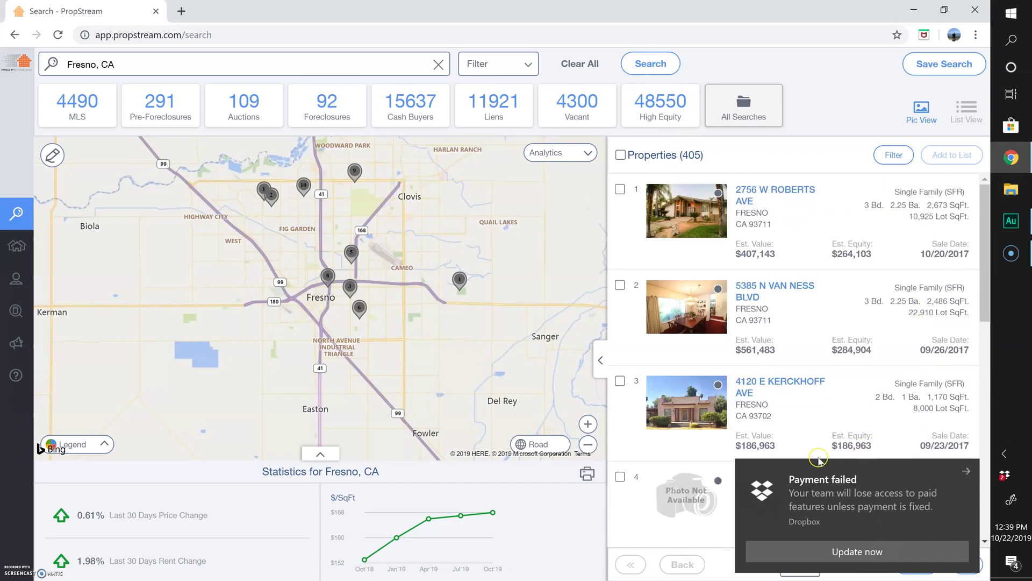
key(super+e)
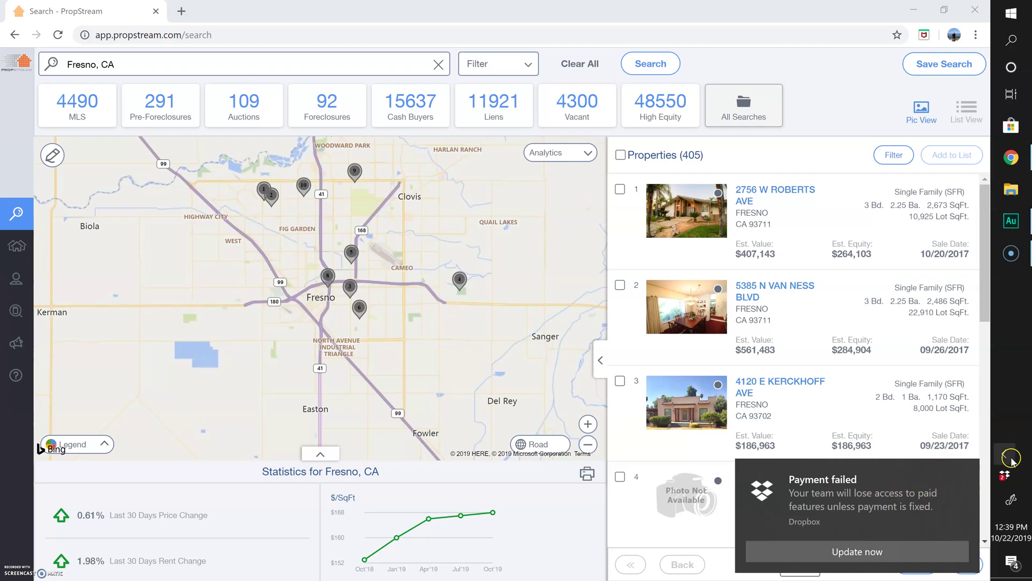
click(796, 494)
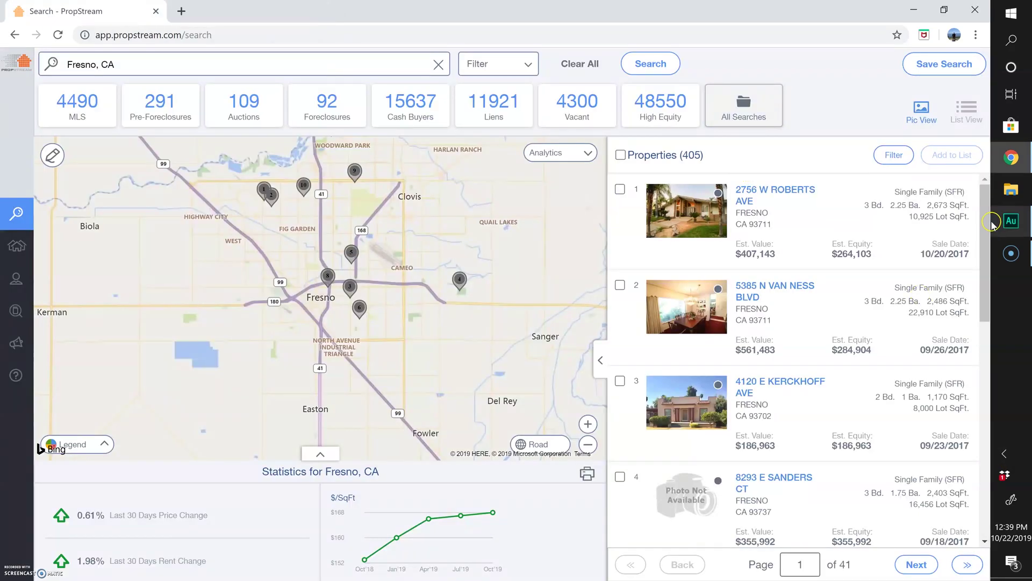
Select all 405 properties and show the first property on the map
scroll(962, 322, down, 5)
scroll(962, 322, up, 5)
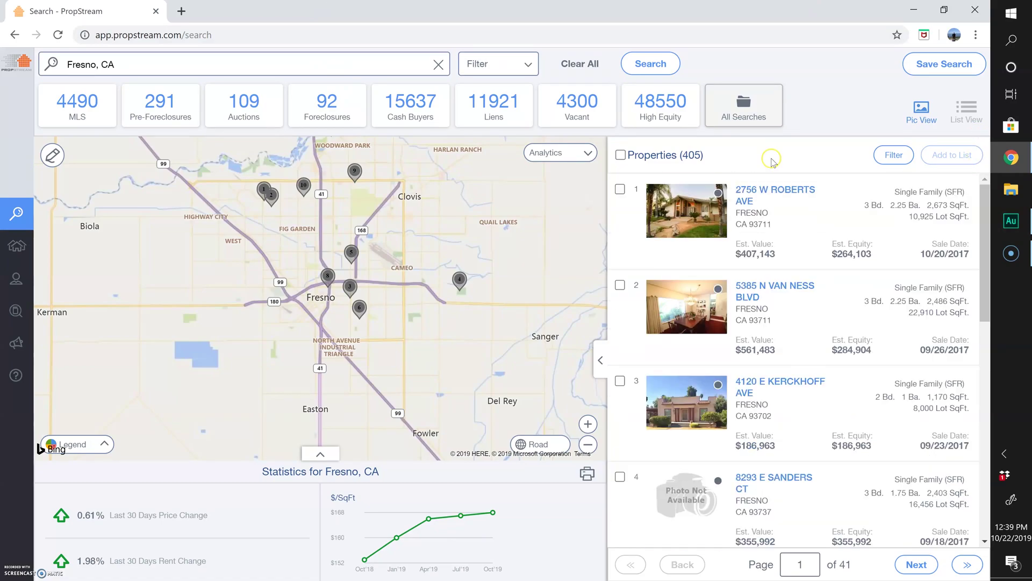
click(621, 155)
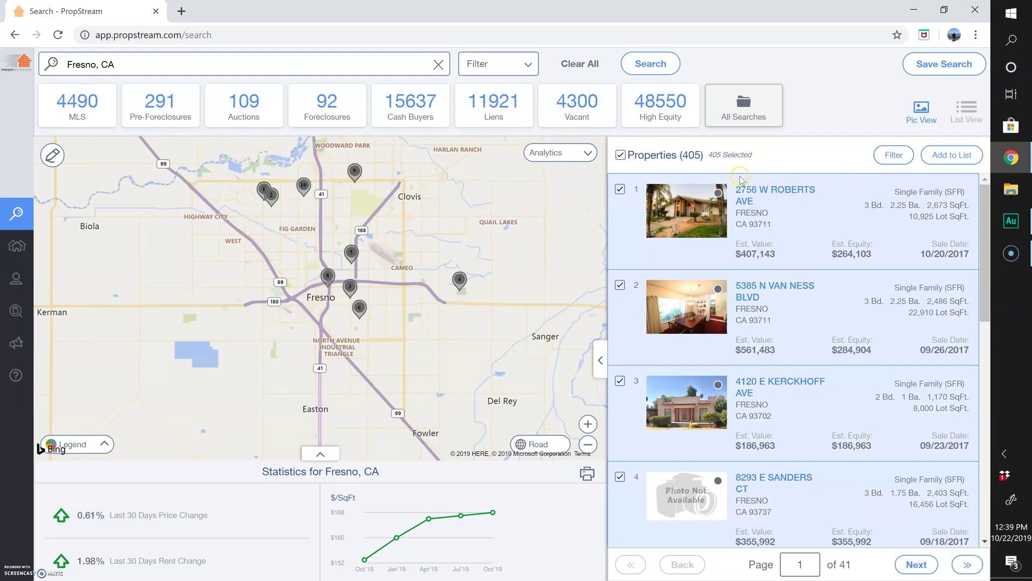
drag(977, 225, 944, 265)
click(914, 237)
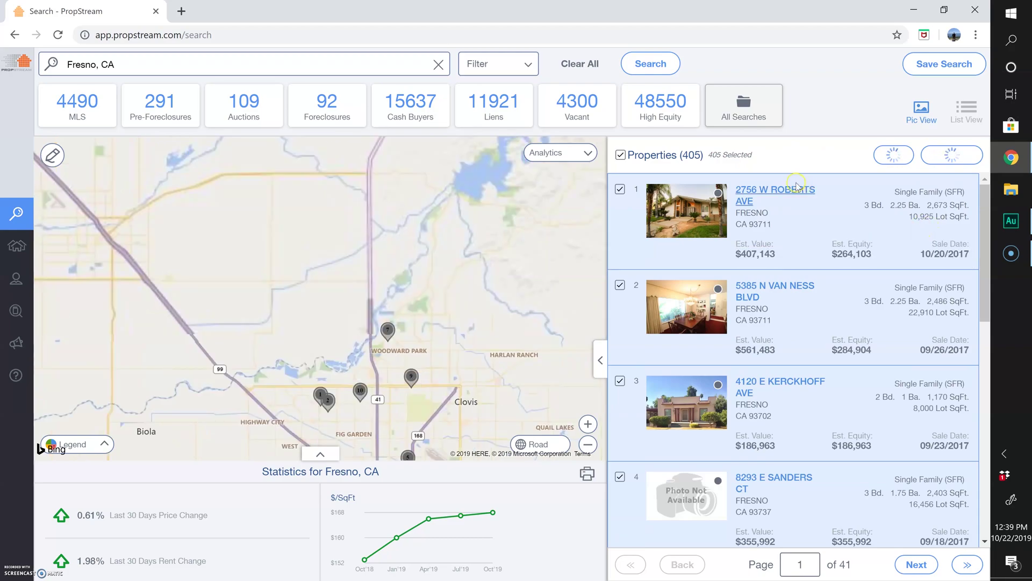
click(794, 189)
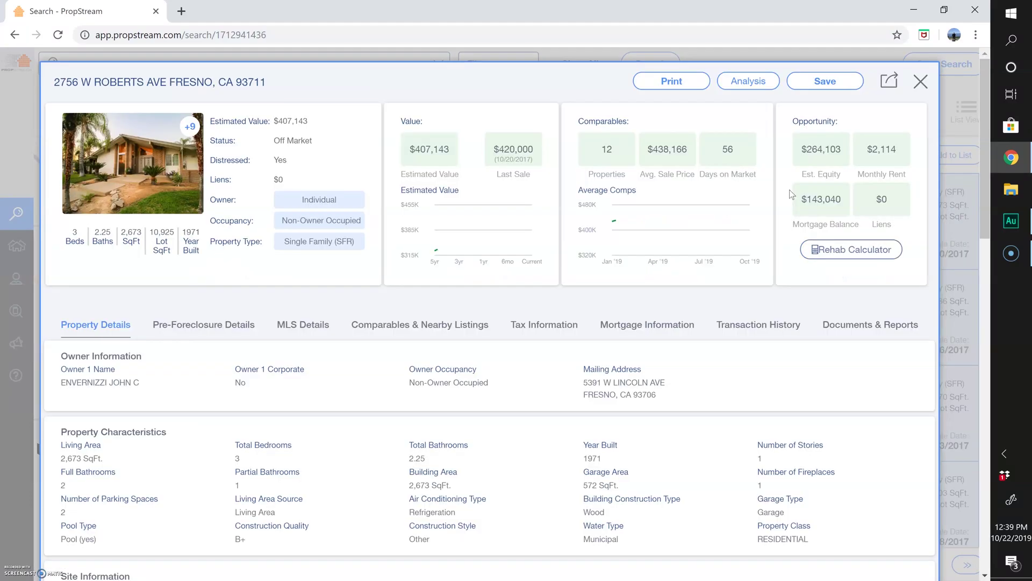
click(244, 325)
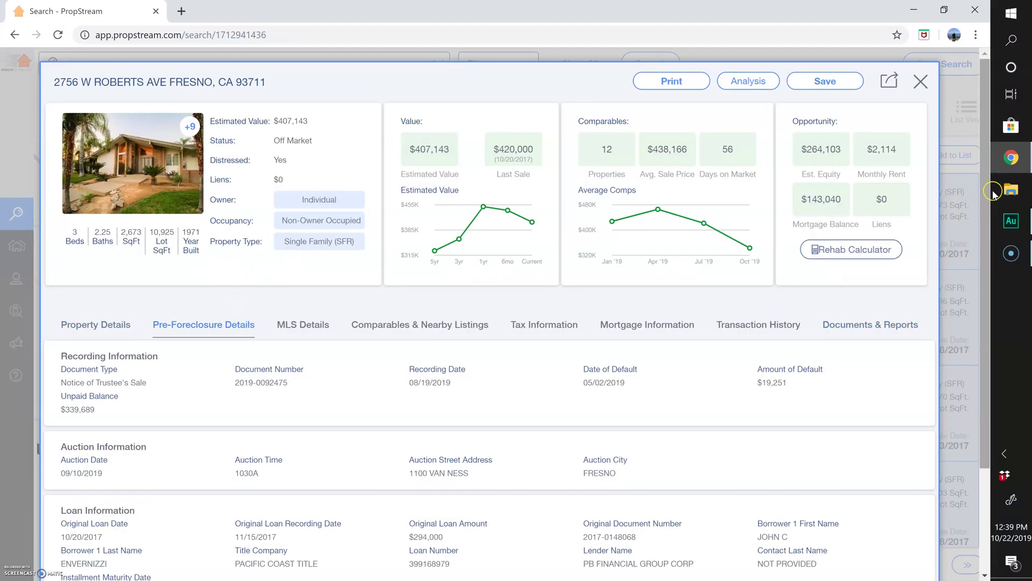
drag(983, 261, 981, 347)
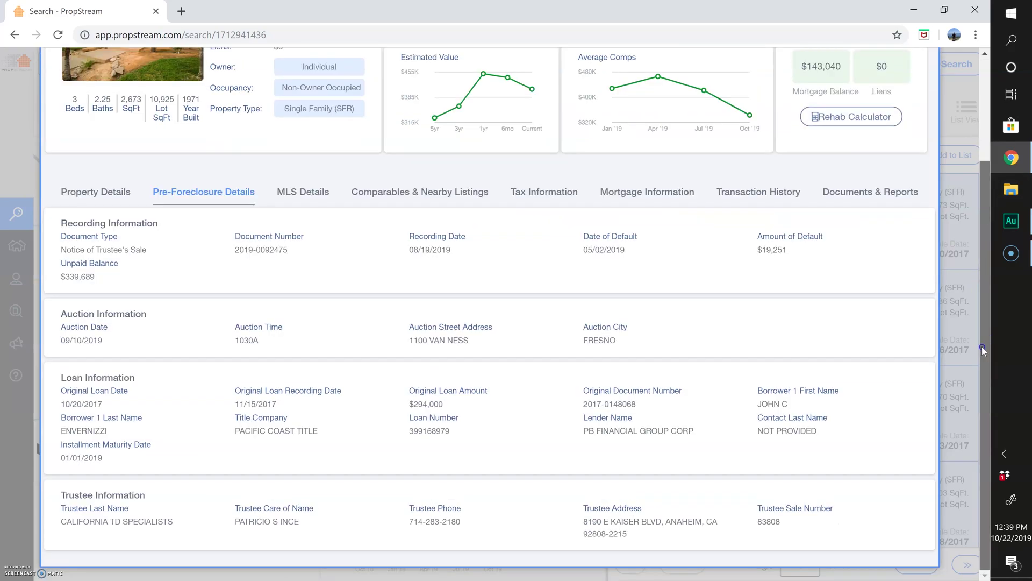
scroll(602, 118, up, 3)
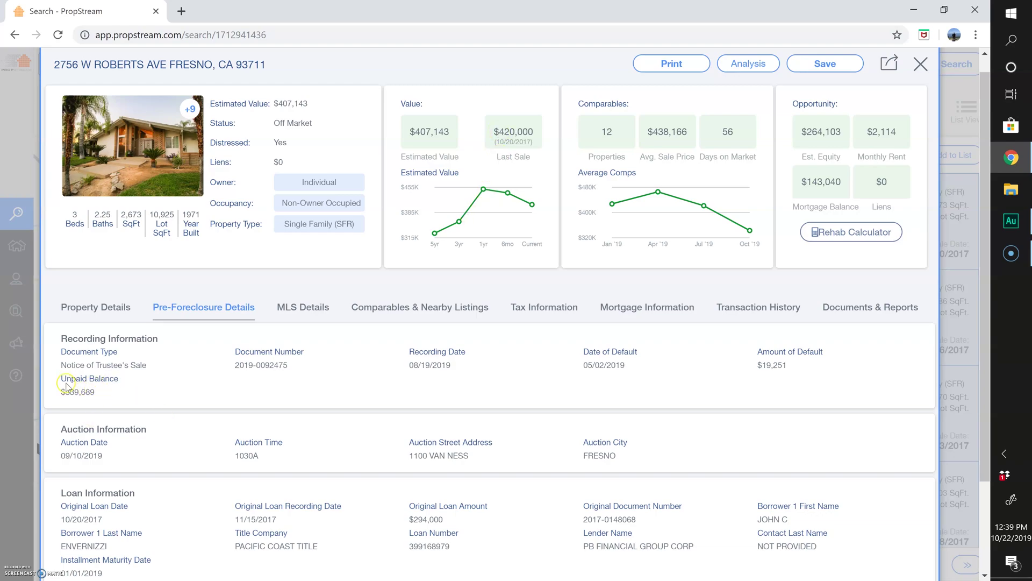
Review the pre-foreclosure recording information, then return to Property Details
drag(59, 351, 185, 379)
click(185, 379)
click(55, 394)
drag(984, 232, 971, 323)
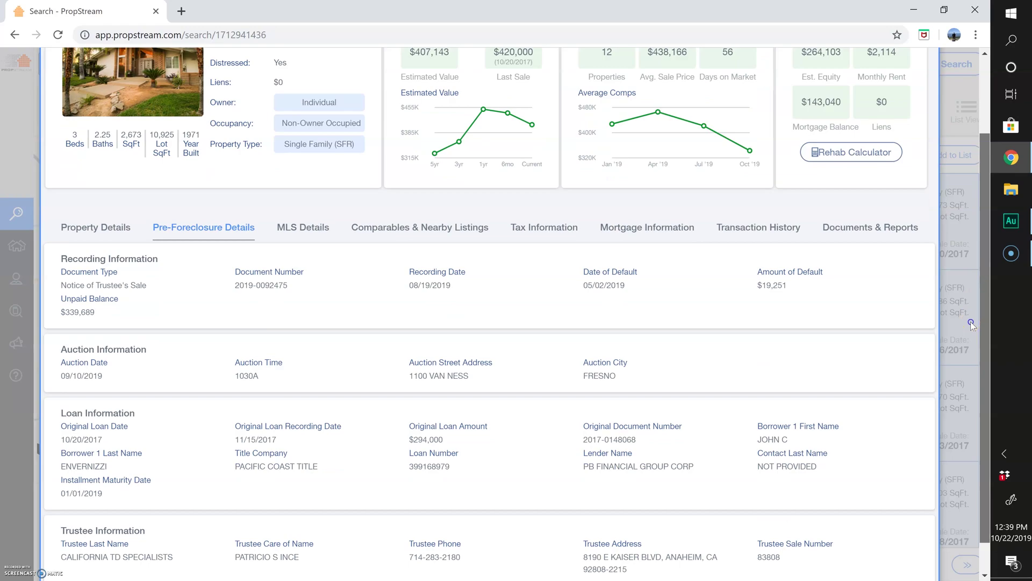
scroll(970, 321, down, 1)
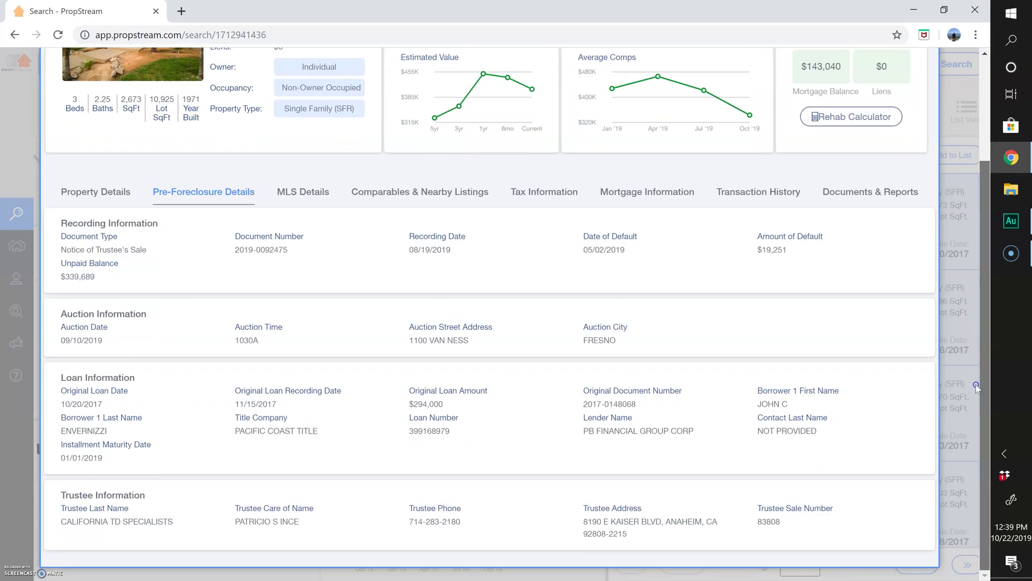
scroll(949, 133, up, 4)
click(108, 334)
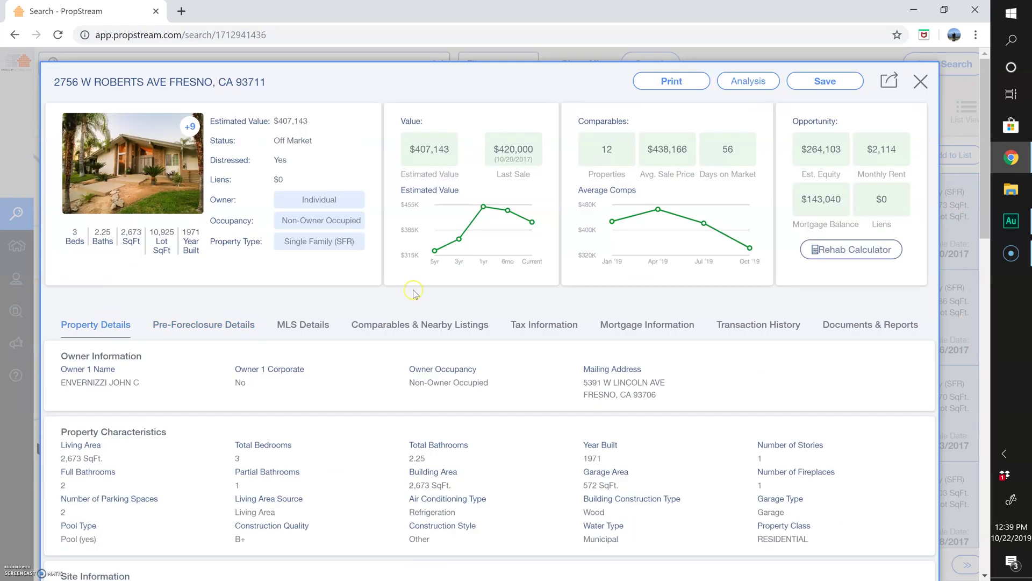
Review the three most recent transactions in Transaction History, then close the property record
click(750, 327)
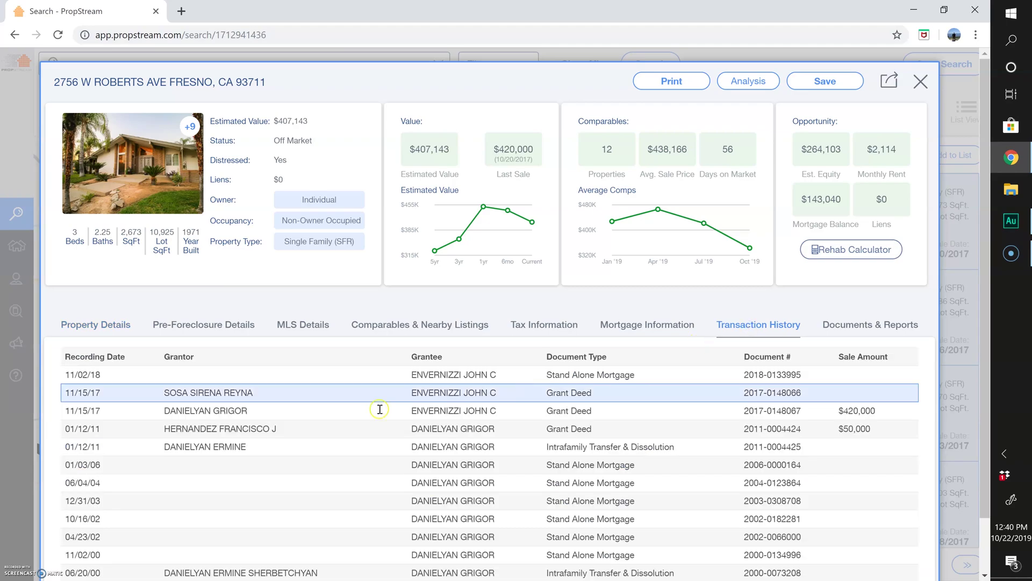
click(125, 410)
drag(124, 410, 767, 408)
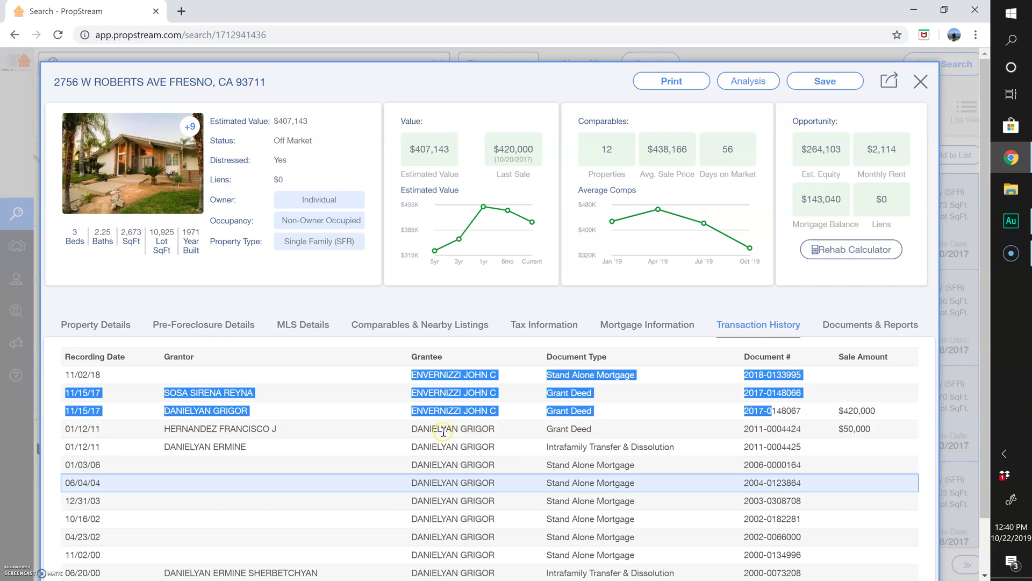
click(767, 326)
click(564, 397)
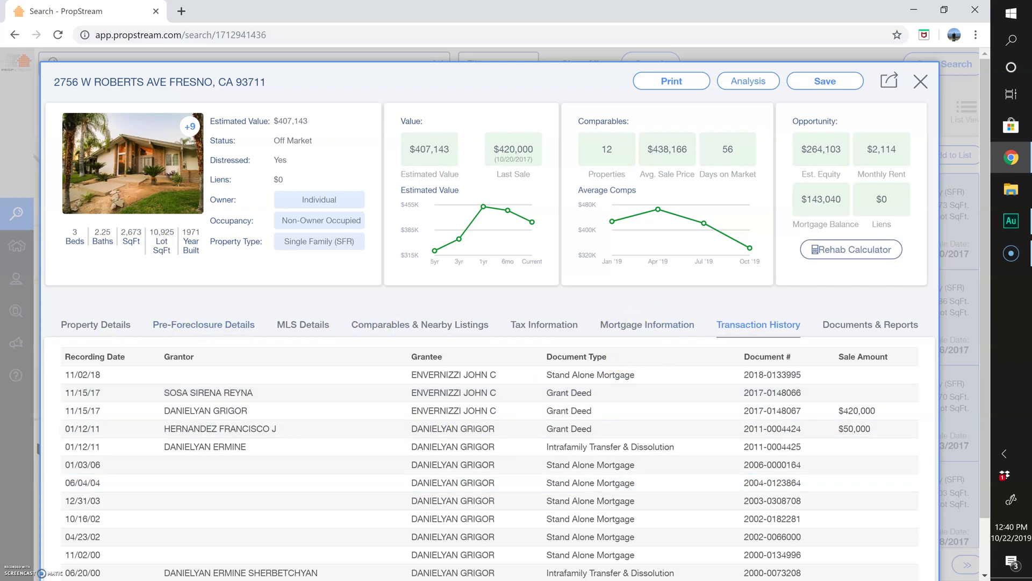
click(921, 81)
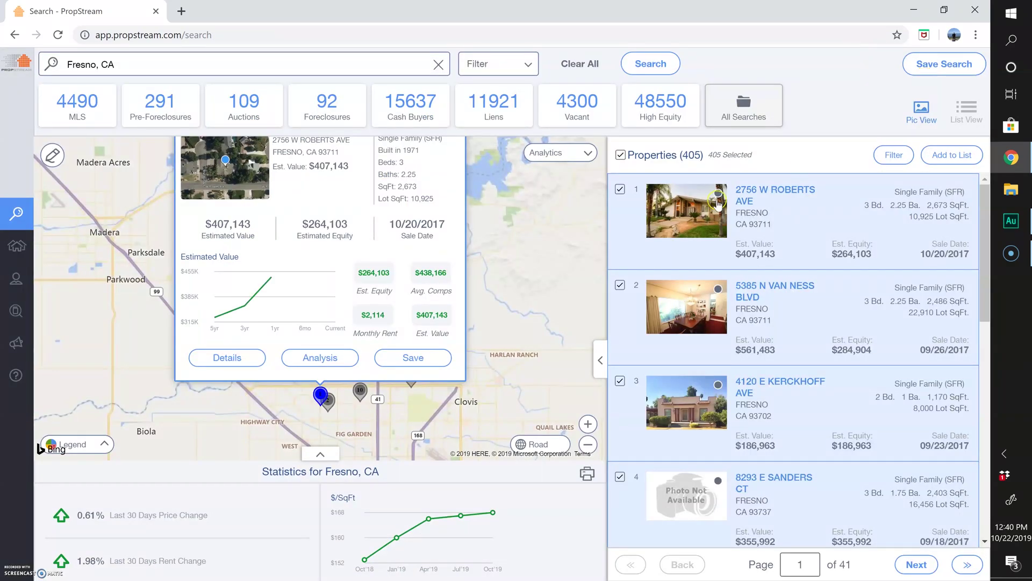
Begin a new 'Fresno Expireds' marketing list for the 405 properties, cancel, and deselect all
click(620, 154)
click(620, 155)
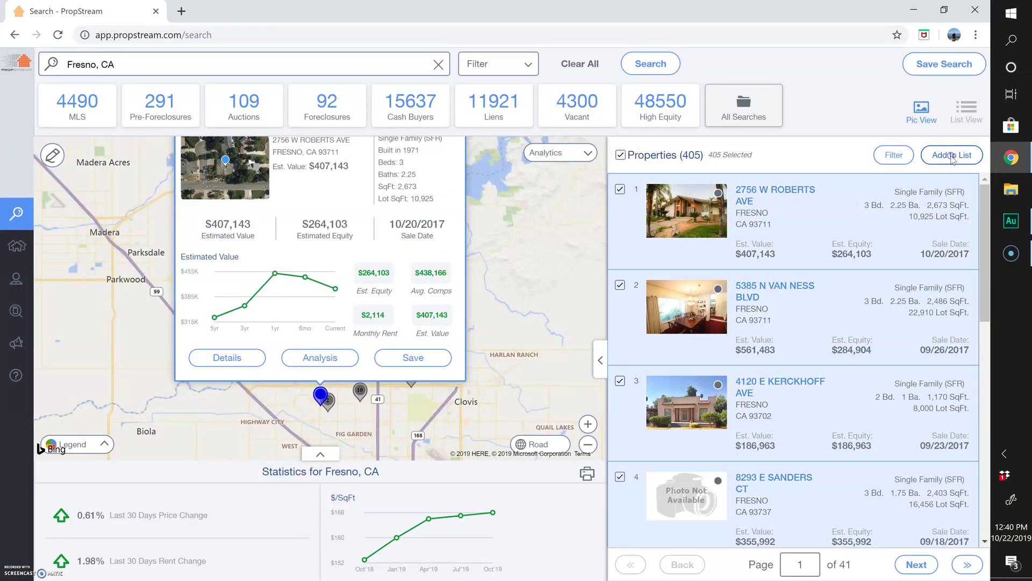
click(951, 155)
click(531, 315)
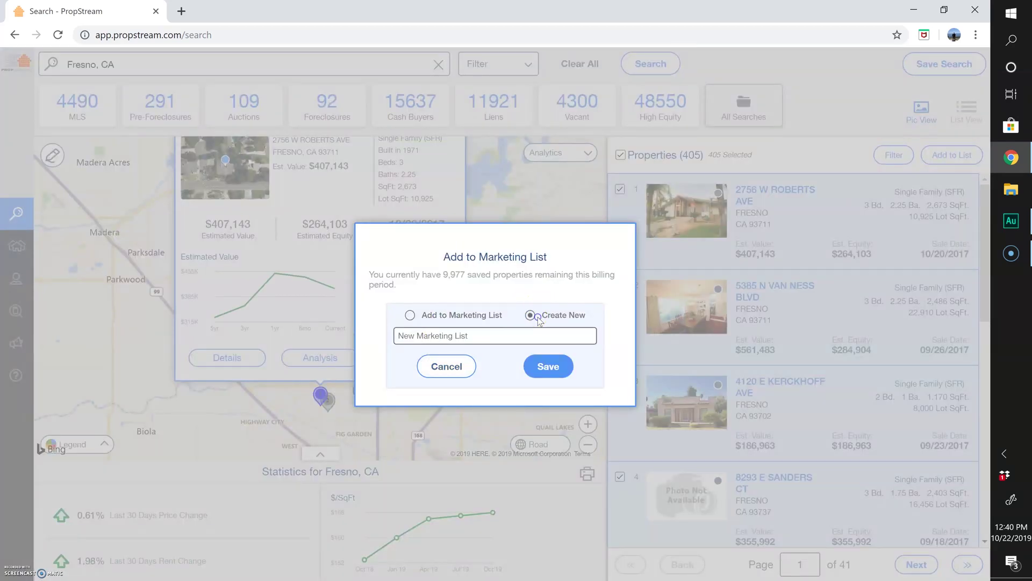
click(462, 330)
text(Fresno E)
click(409, 367)
click(446, 356)
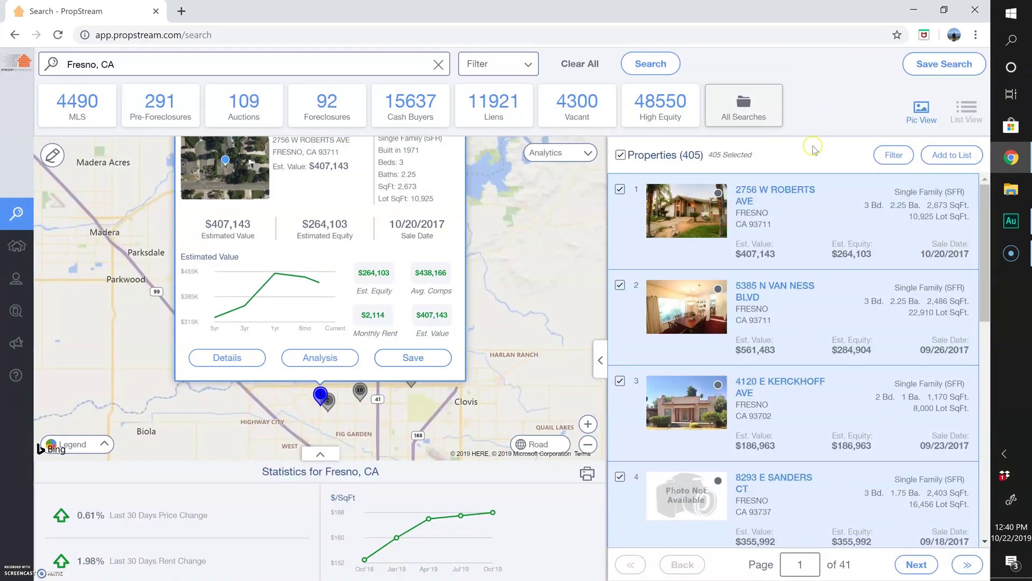
click(621, 156)
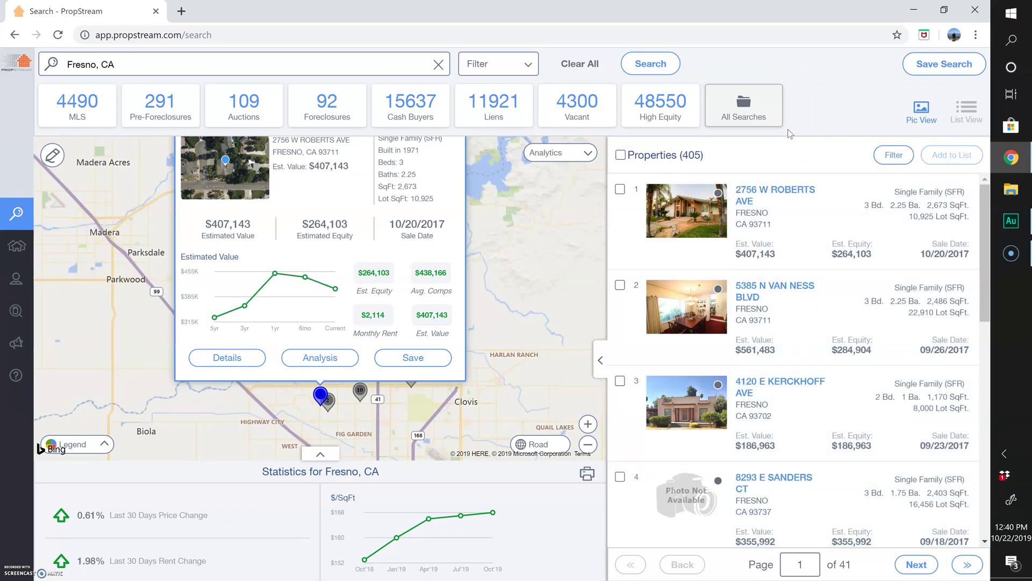